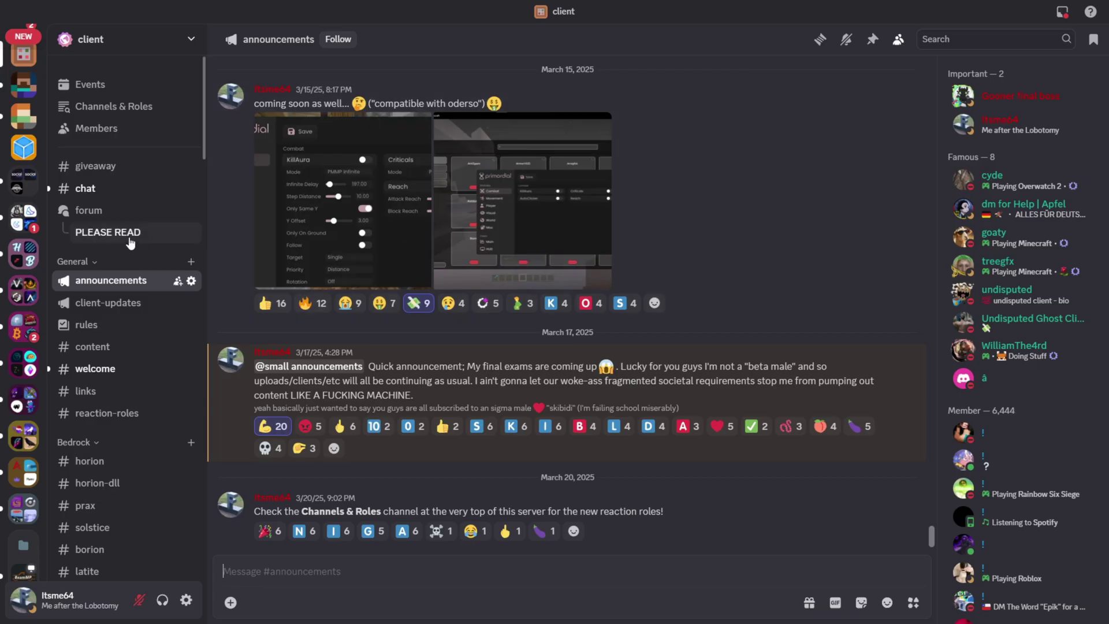
pyautogui.scroll(-3, 130, 240)
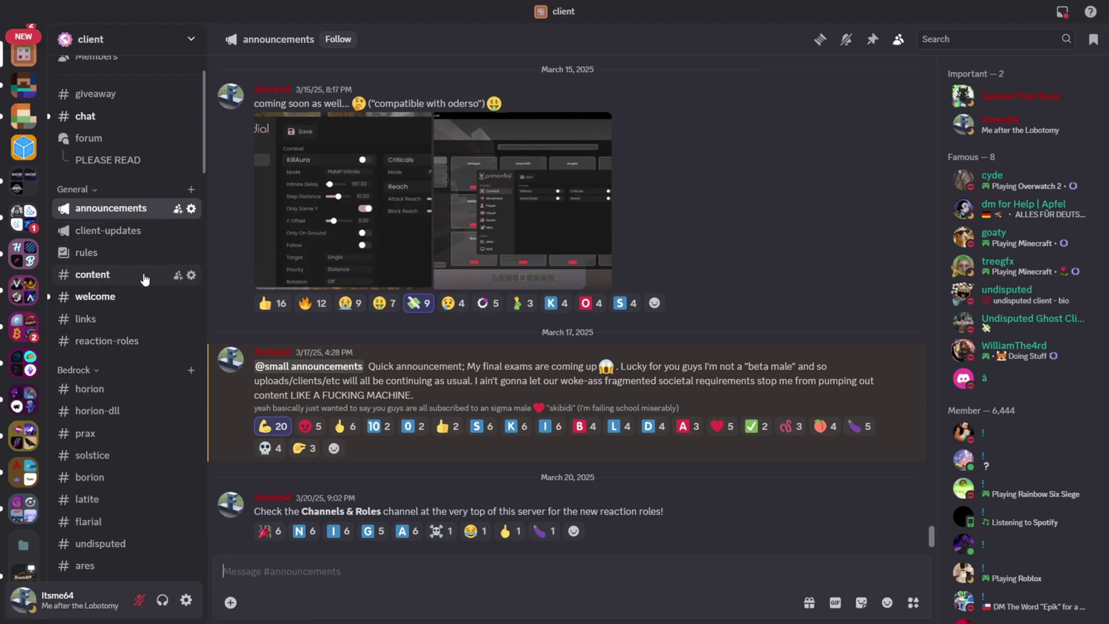
pyautogui.scroll(-20, 144, 279)
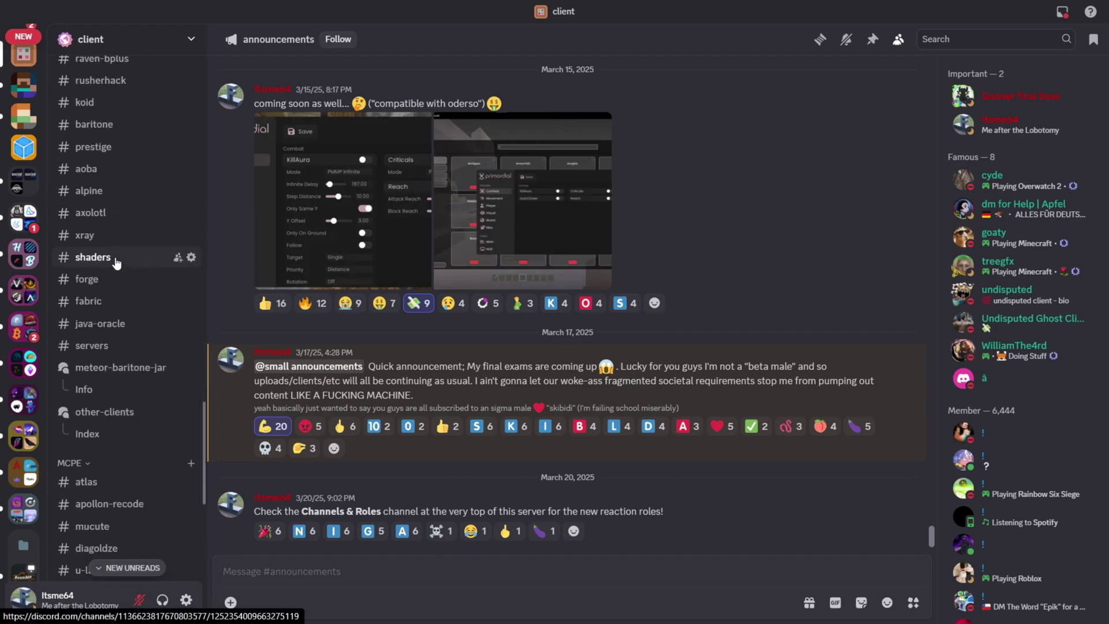
pyautogui.scroll(20, 116, 263)
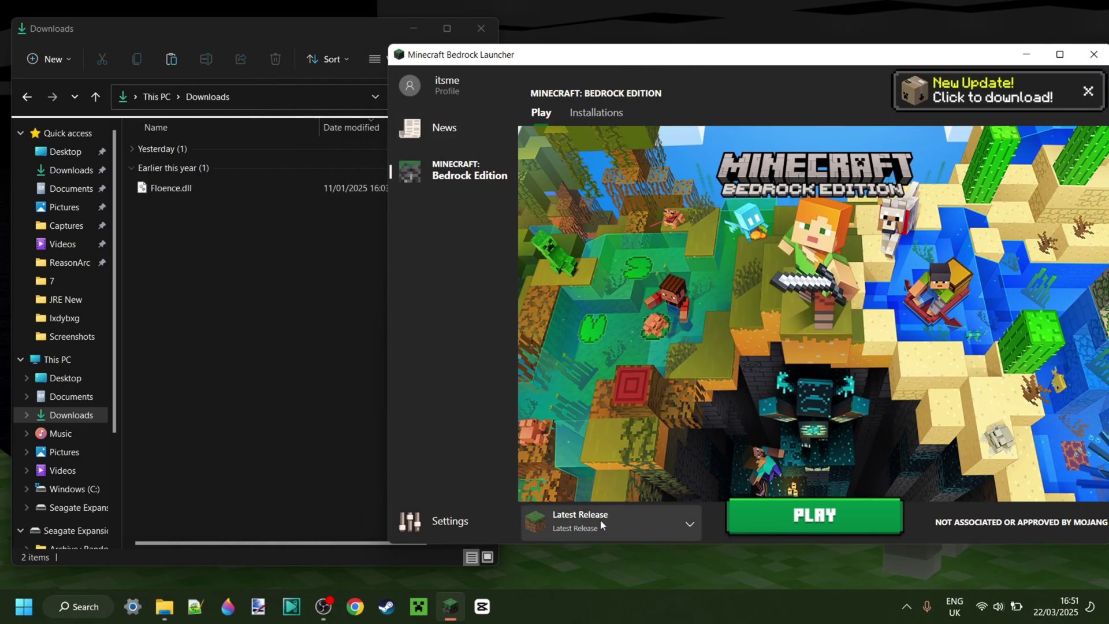
# - Launch Minecraft version 1.21.2 from the Minecraft Bedrock Launcher and move the game window beside the Downloads folder
pyautogui.click(602, 524)
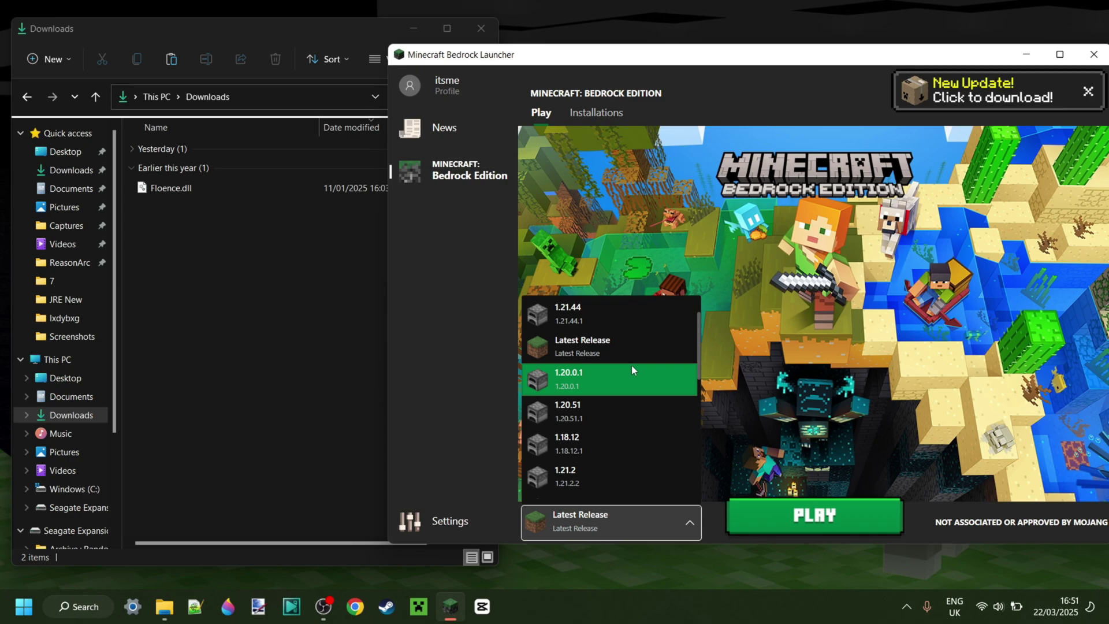
pyautogui.scroll(-1, 632, 365)
pyautogui.click(613, 442)
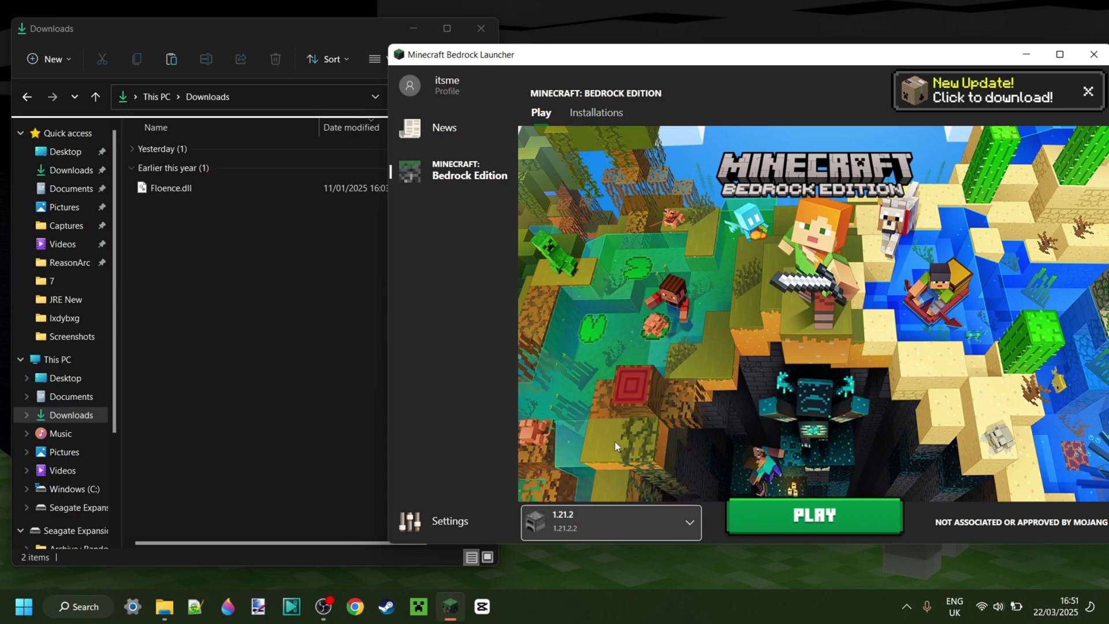
pyautogui.click(825, 524)
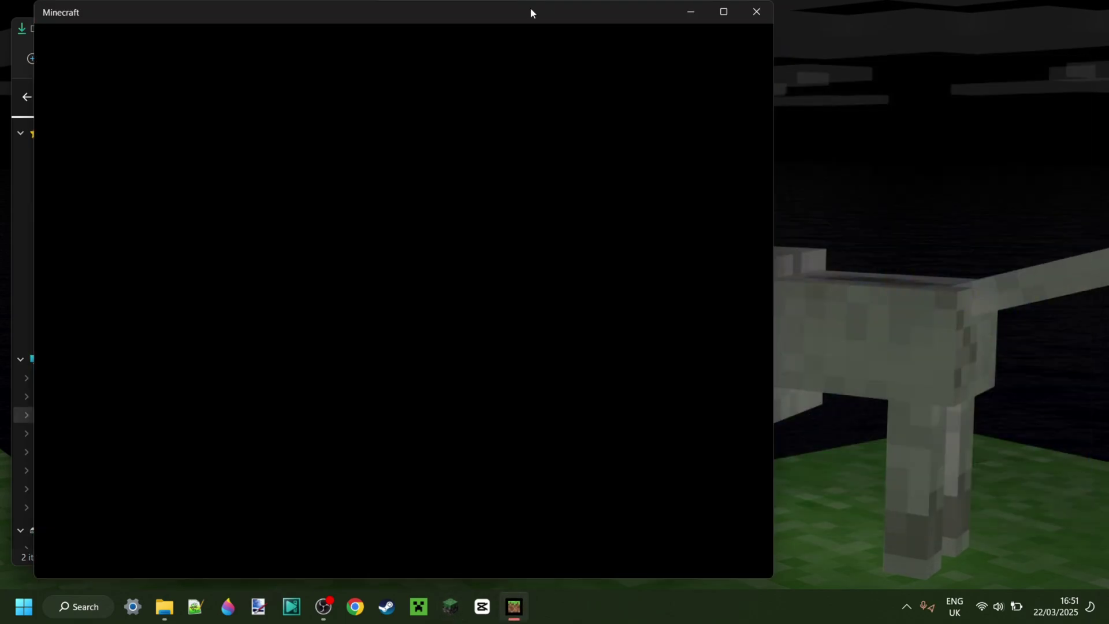
pyautogui.moveTo(530, 8); pyautogui.dragTo(861, 22)
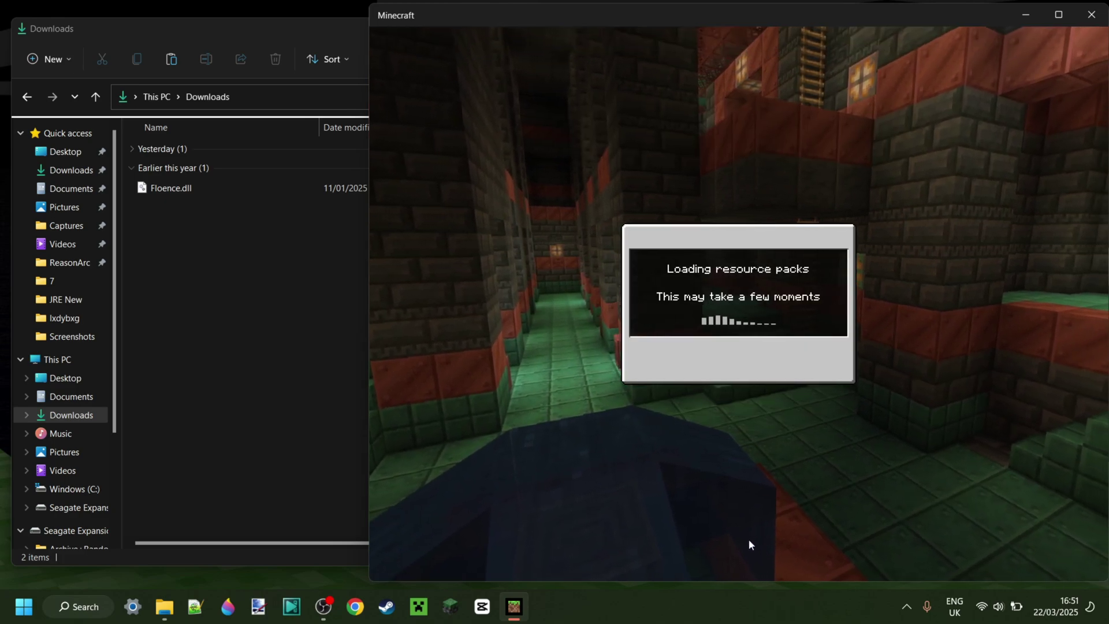
# - Switch to Fate Client Injector, choose Floence.dll from the Downloads folder and inject it into Minecraft
pyautogui.click(265, 305)
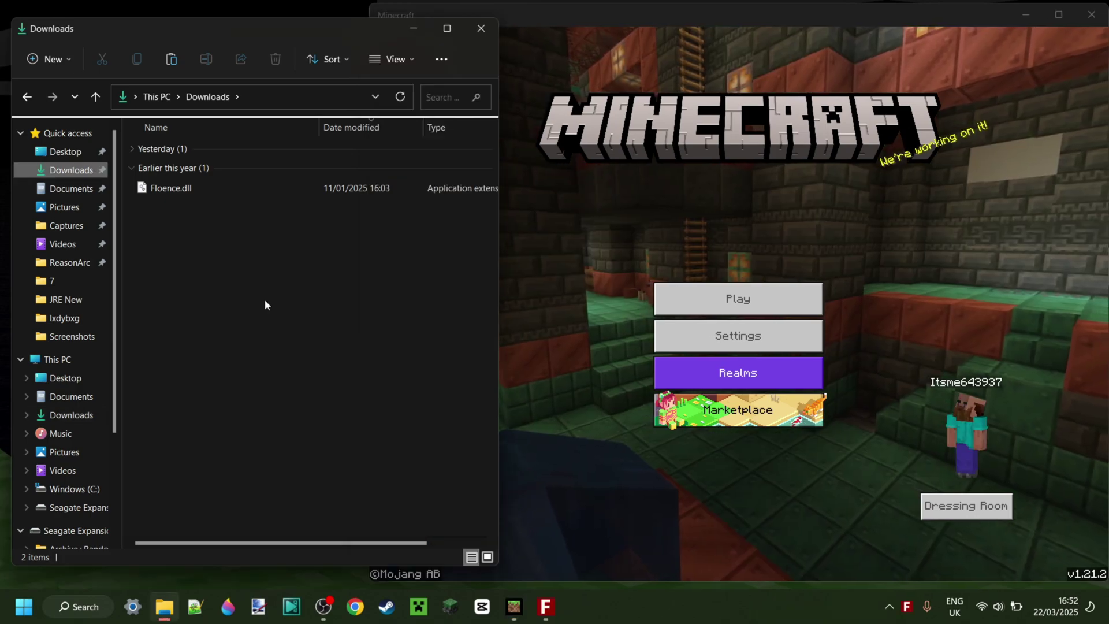
pyautogui.click(546, 607)
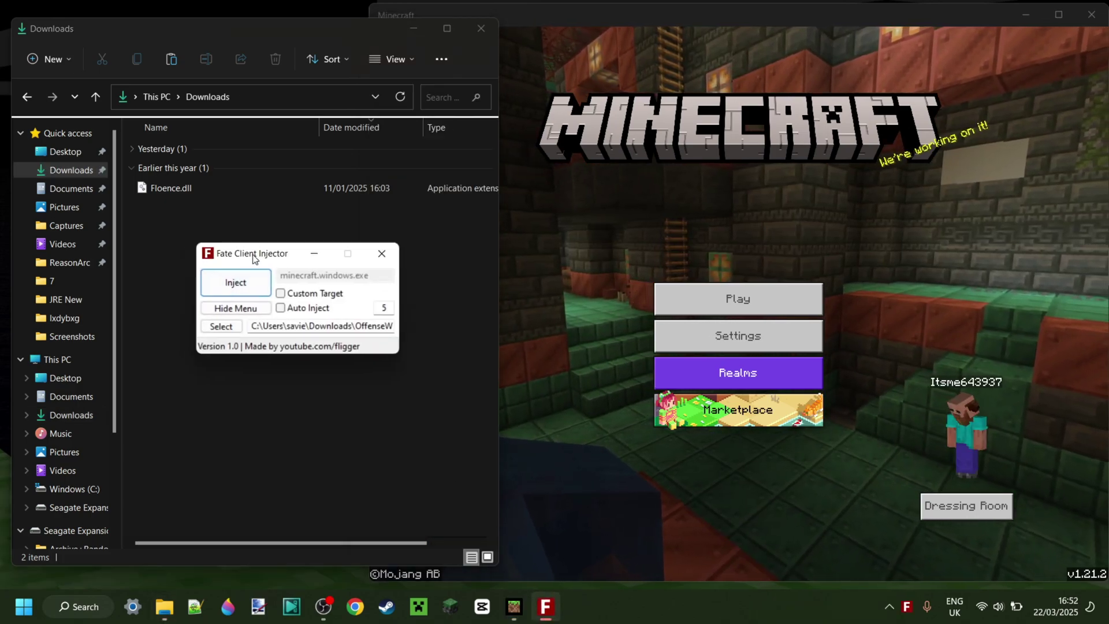
pyautogui.moveTo(254, 258); pyautogui.dragTo(250, 249)
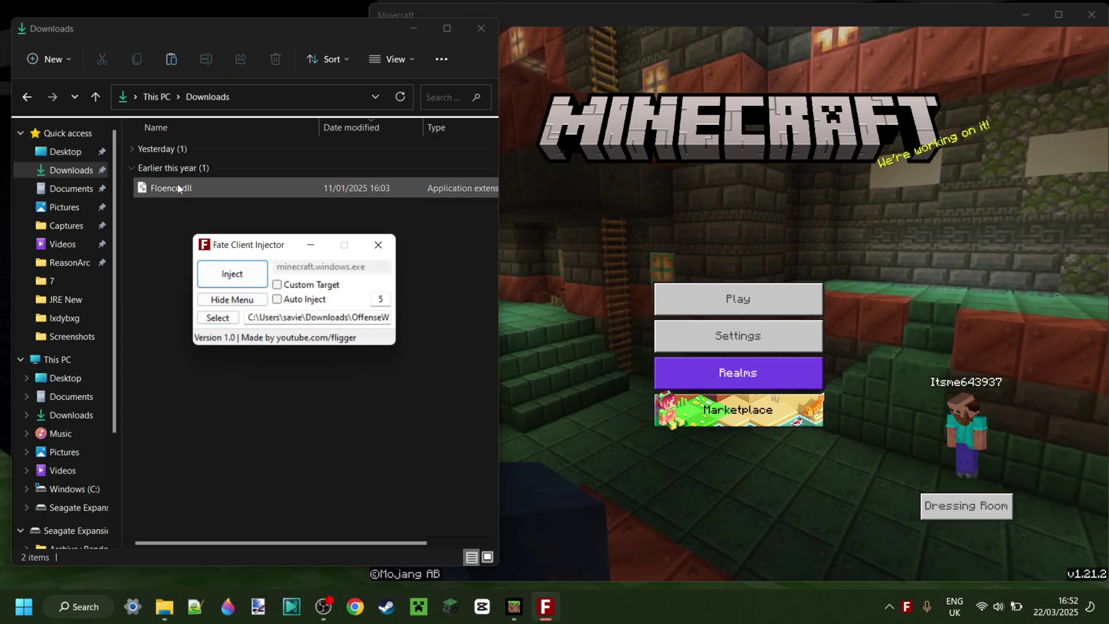
pyautogui.click(229, 318)
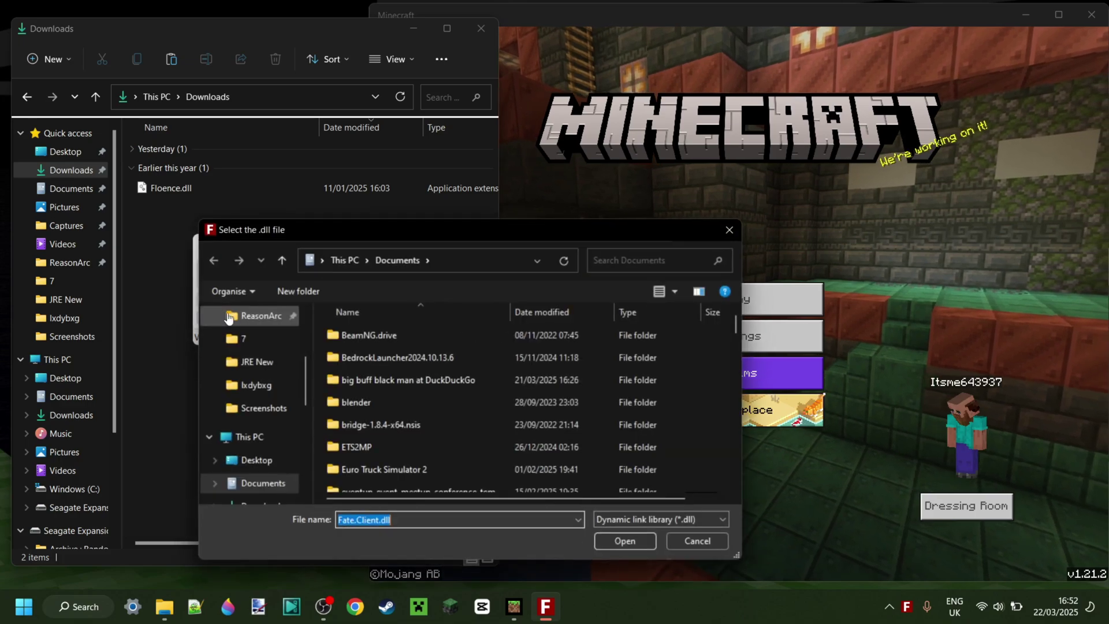
pyautogui.scroll(-1, 257, 404)
pyautogui.click(265, 439)
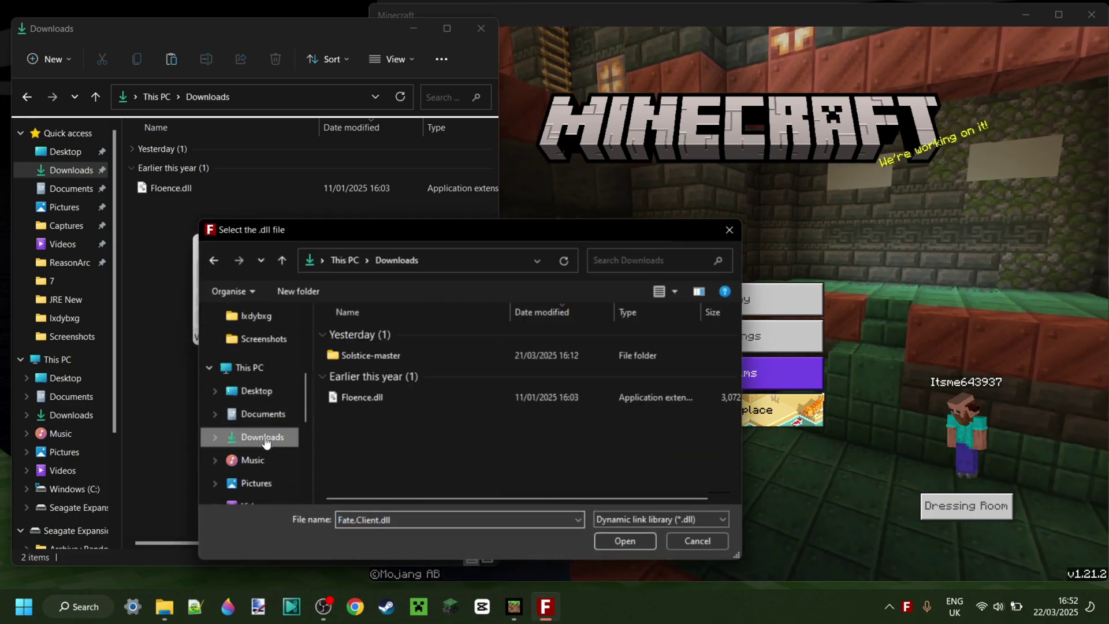
pyautogui.doubleClick(377, 396)
pyautogui.click(238, 280)
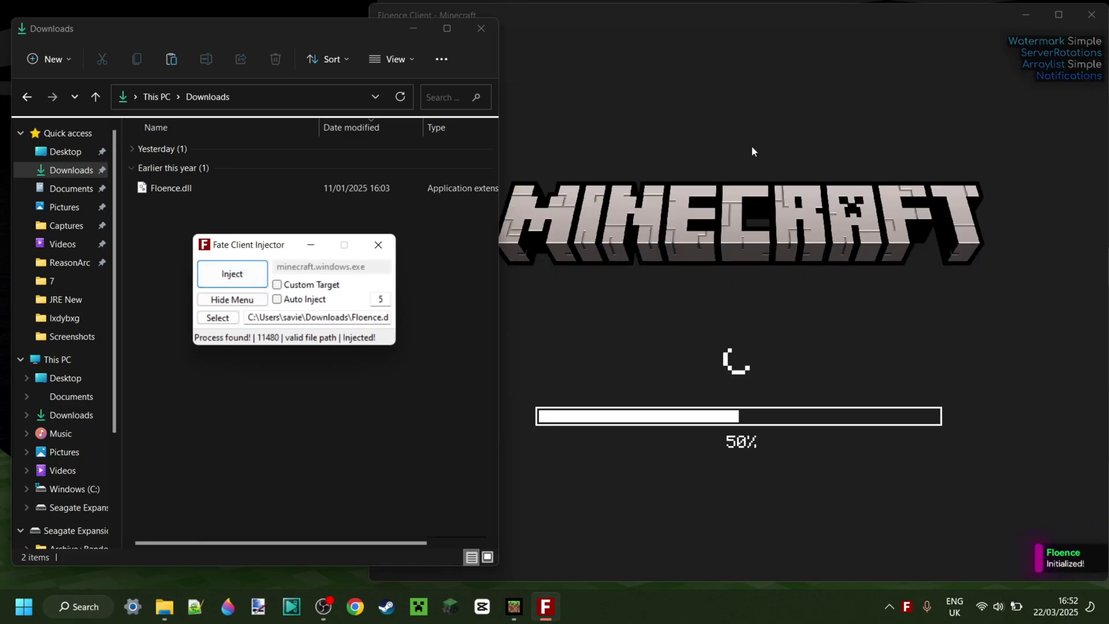
# - Switch to Minecraft, load the saved world My World in full screen and row the boat forward
pyautogui.click(709, 74)
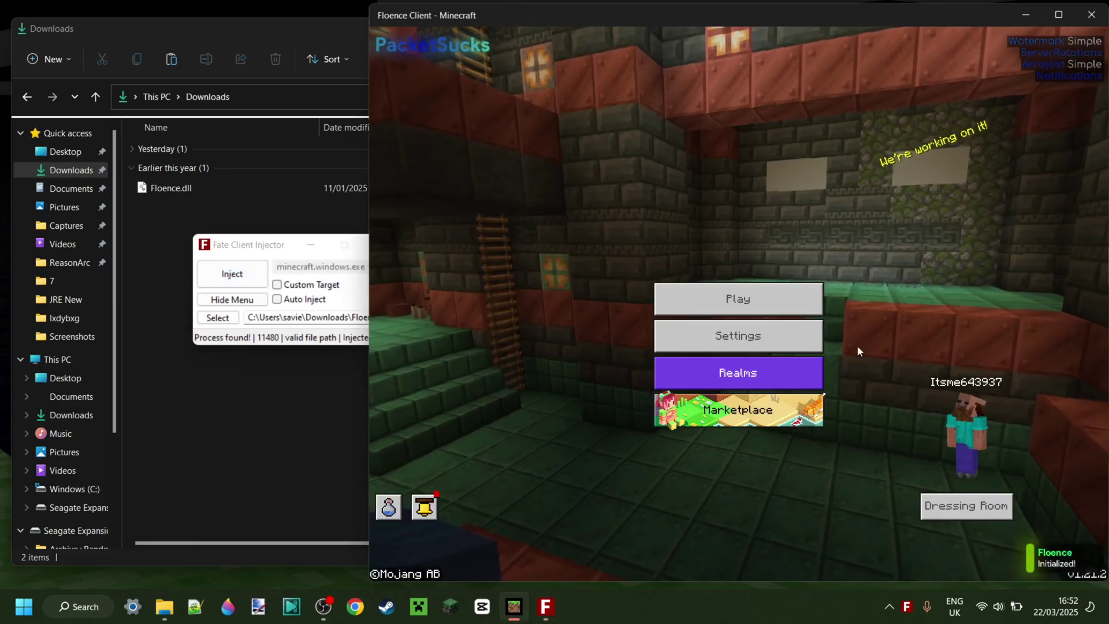
pyautogui.click(786, 300)
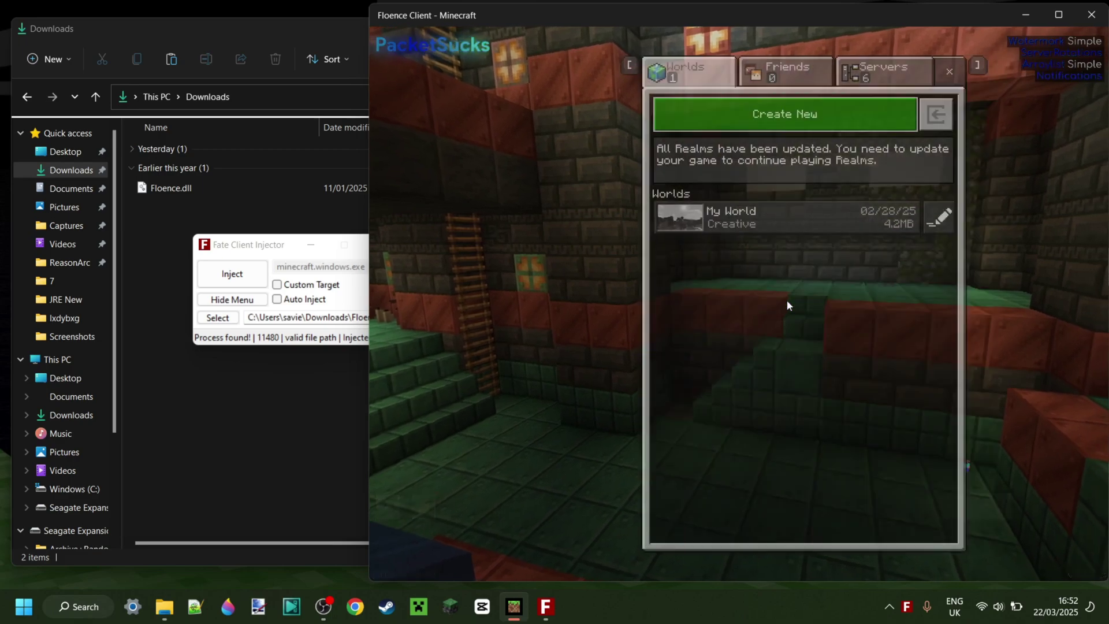
pyautogui.click(748, 219)
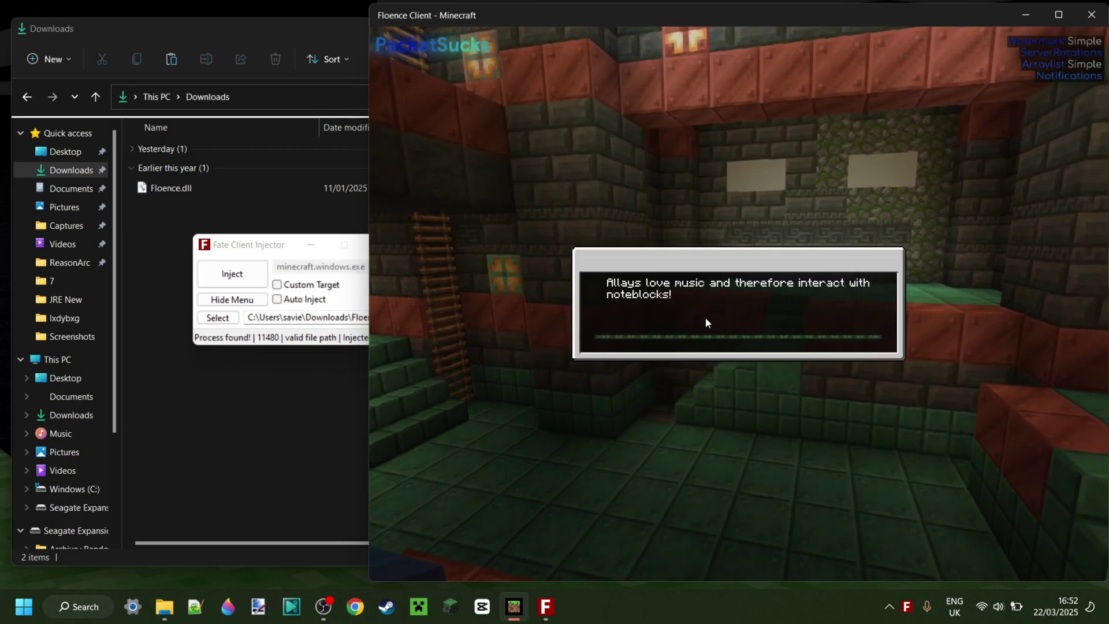
pyautogui.press('F11')
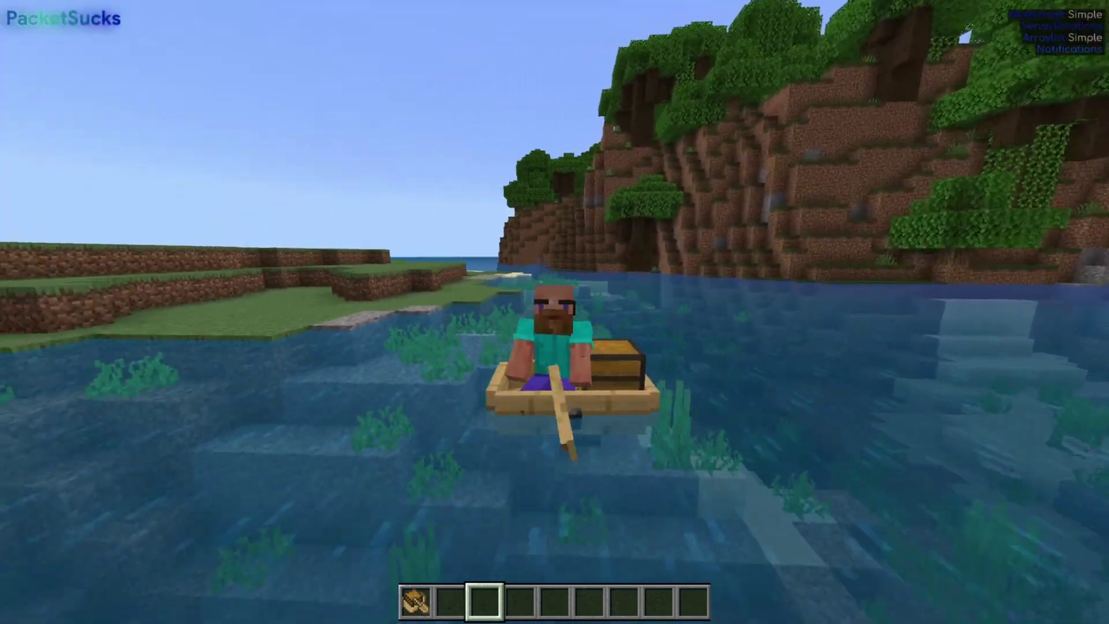
pyautogui.press('w')
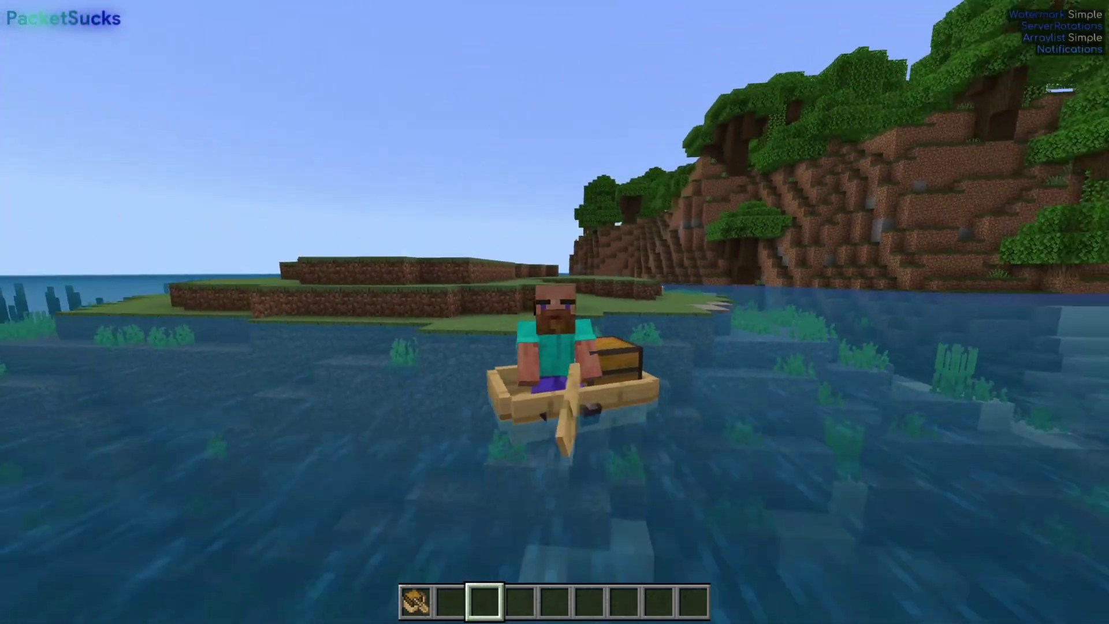
pyautogui.press('w')
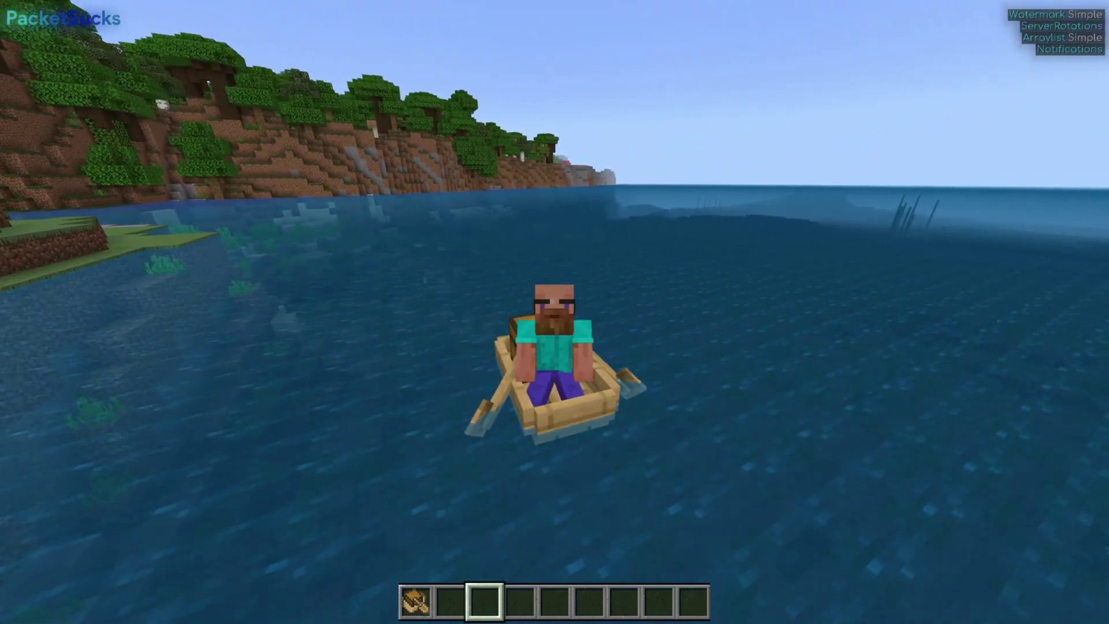
# - Disable the ServerRotations visual module in the client's module menu and return to the game
pyautogui.press('Shift_R')
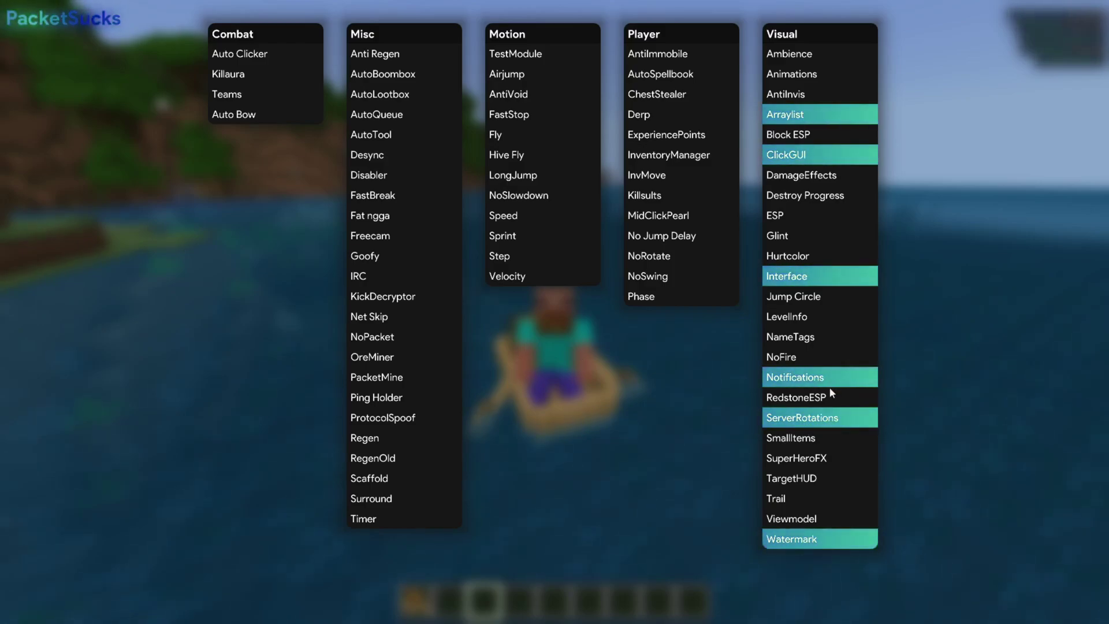
pyautogui.click(802, 422)
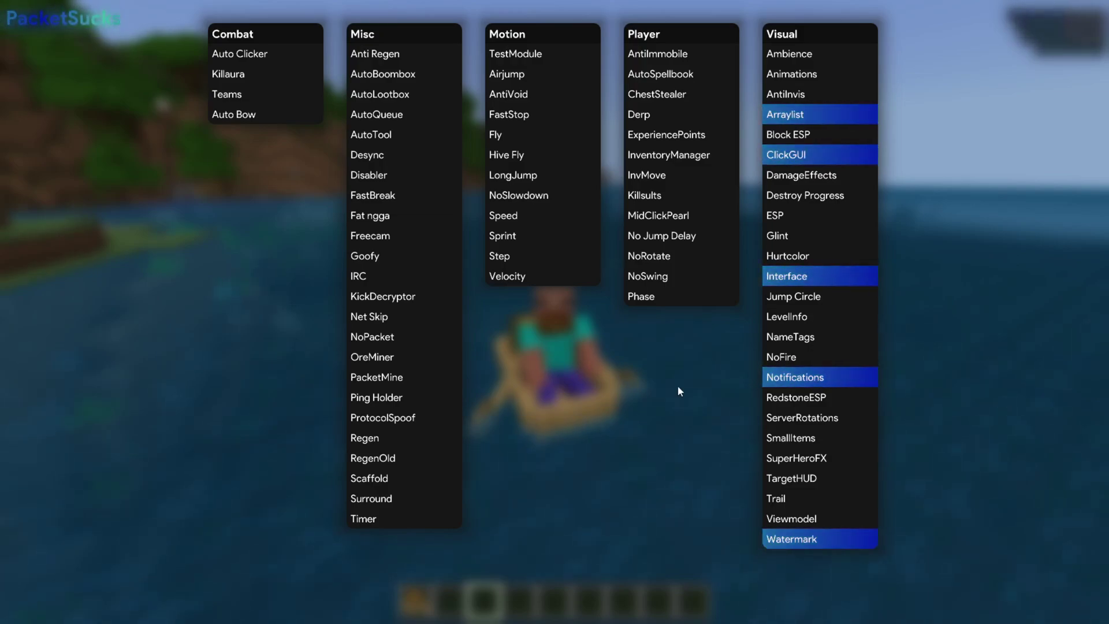
pyautogui.press('Escape')
pyautogui.press('Escape')
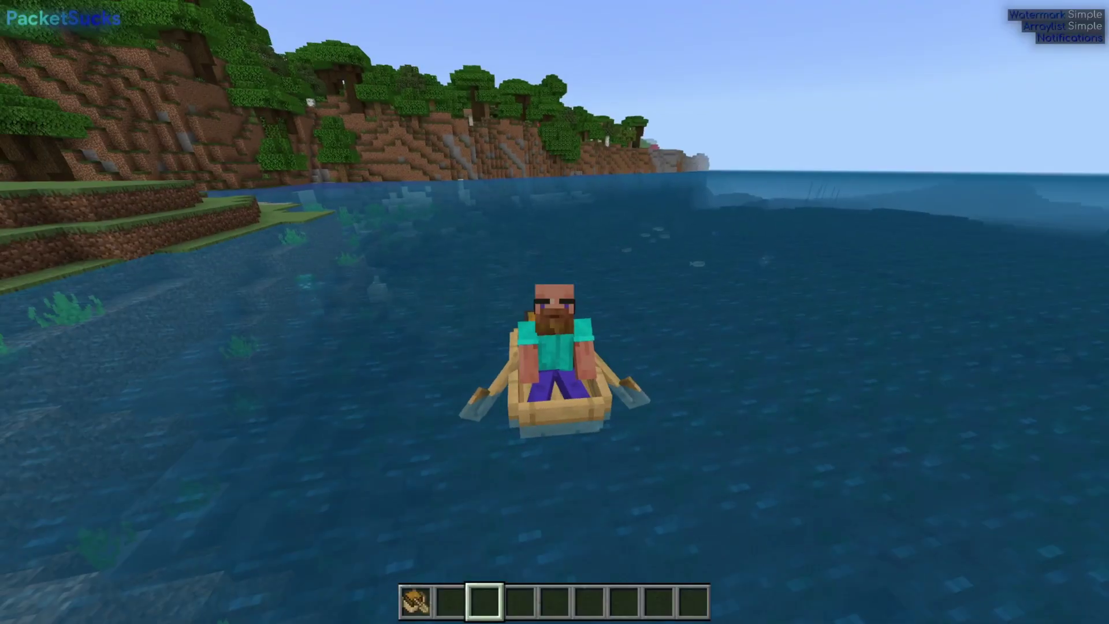
# - Try the TestModule motion module and the IRC misc module, turning each on and off again, and return to the game
pyautogui.press('Insert')
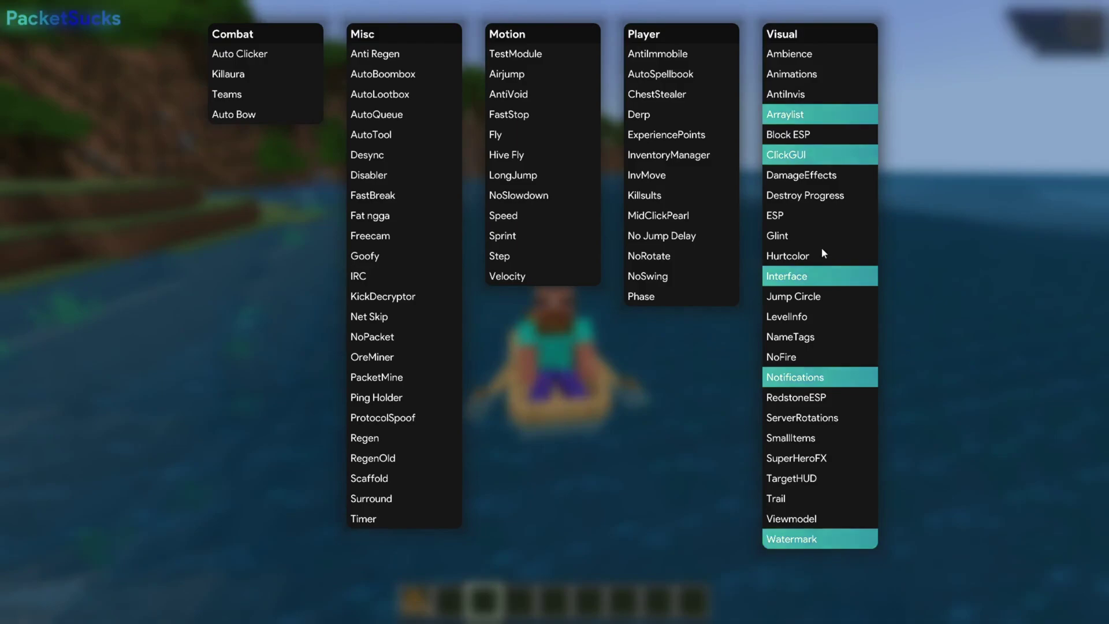
pyautogui.click(543, 54)
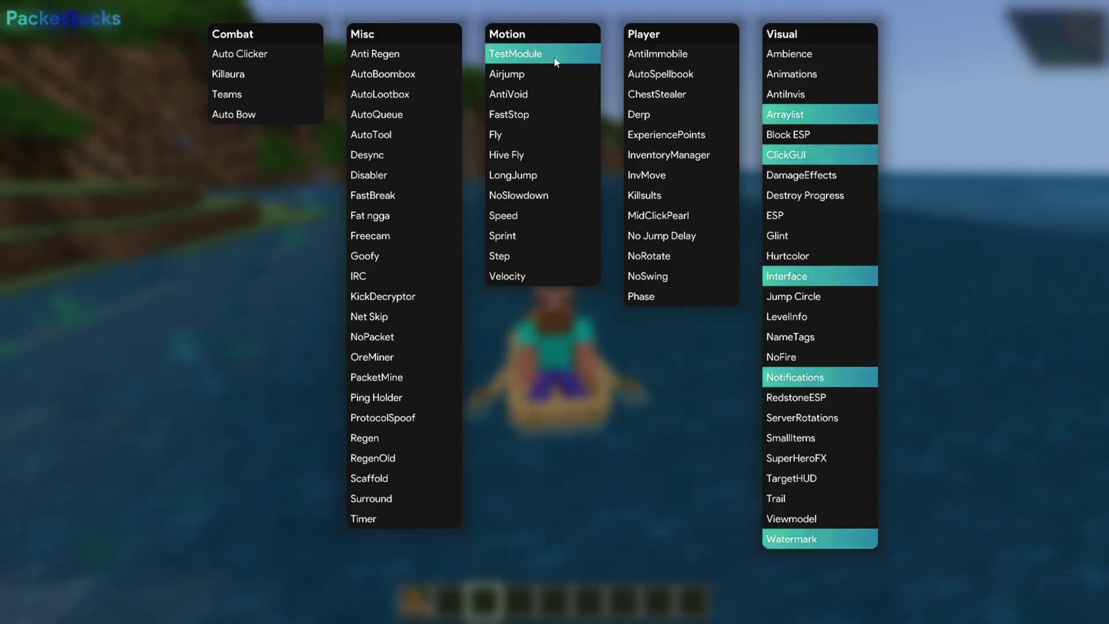
pyautogui.click(550, 58)
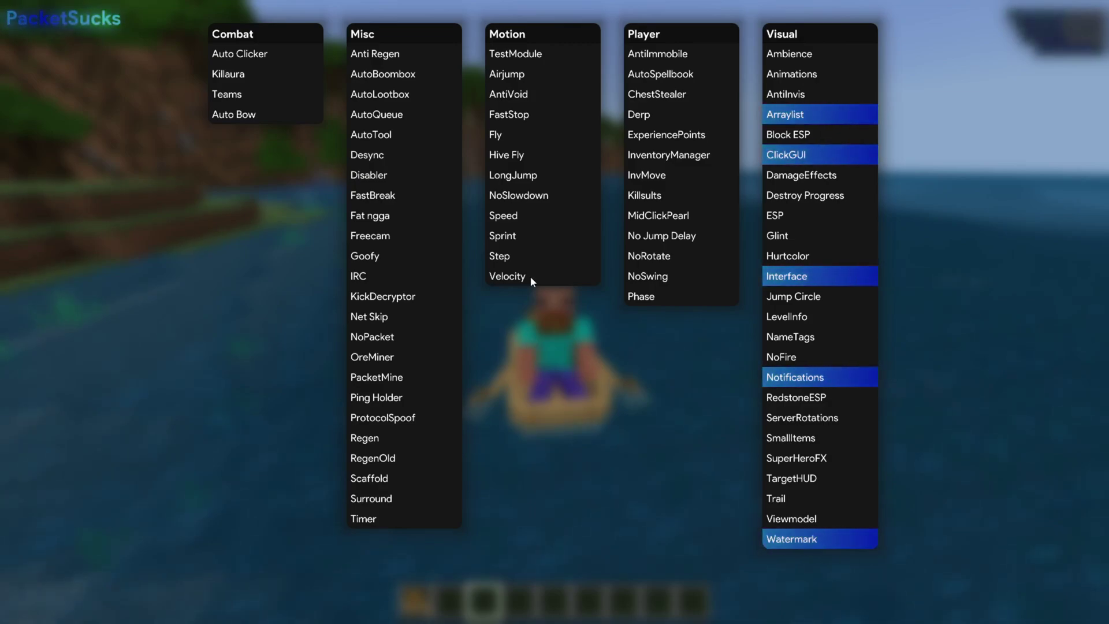
pyautogui.click(391, 278)
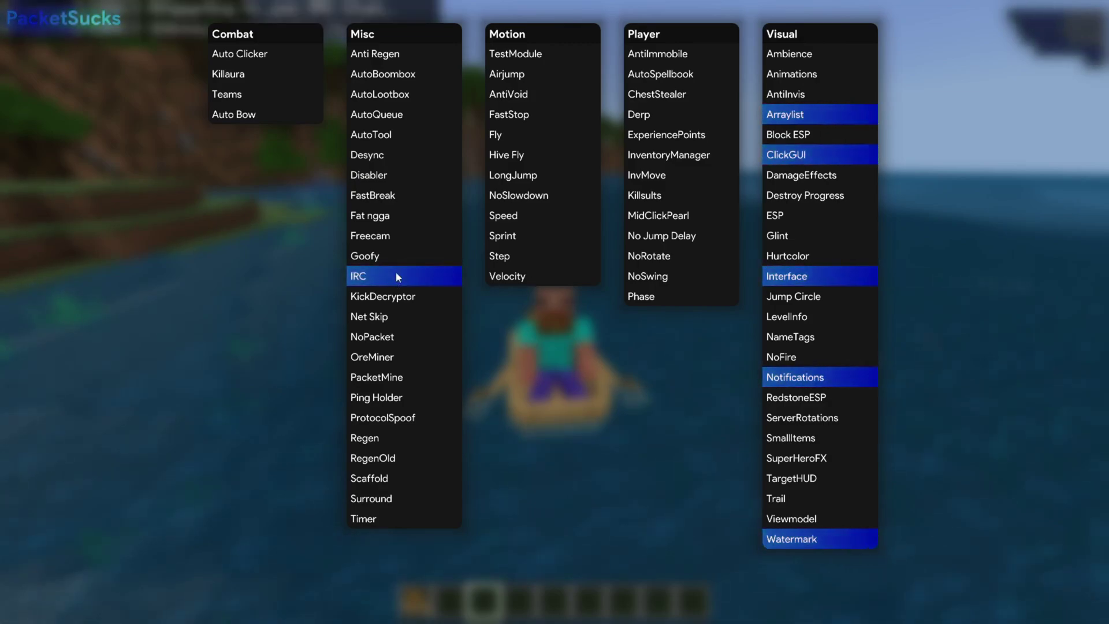
pyautogui.click(390, 278)
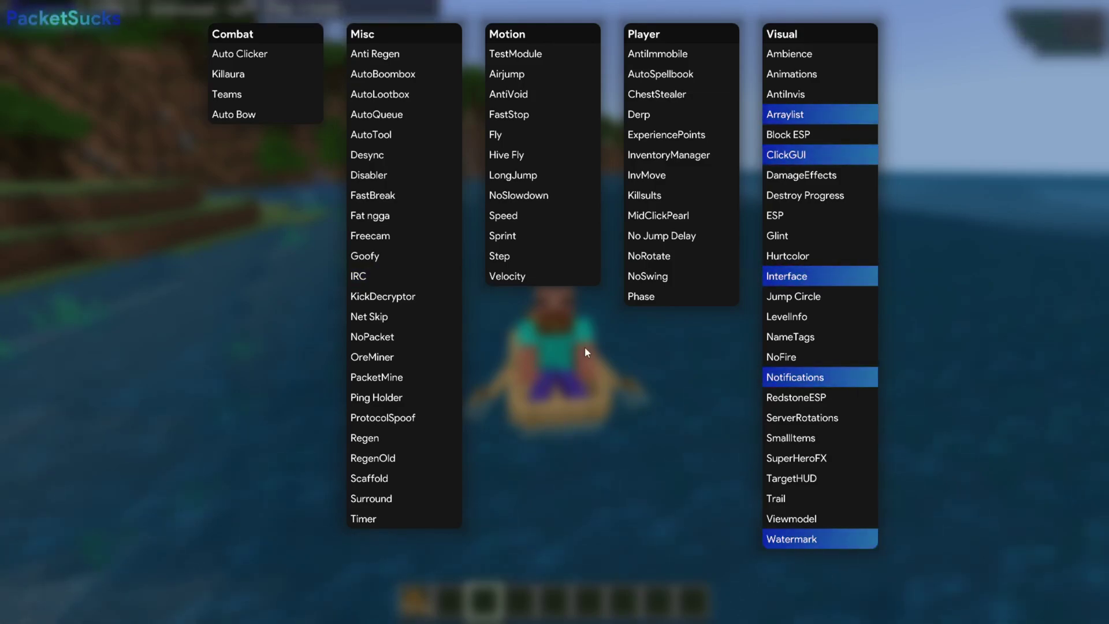
pyautogui.press('Escape')
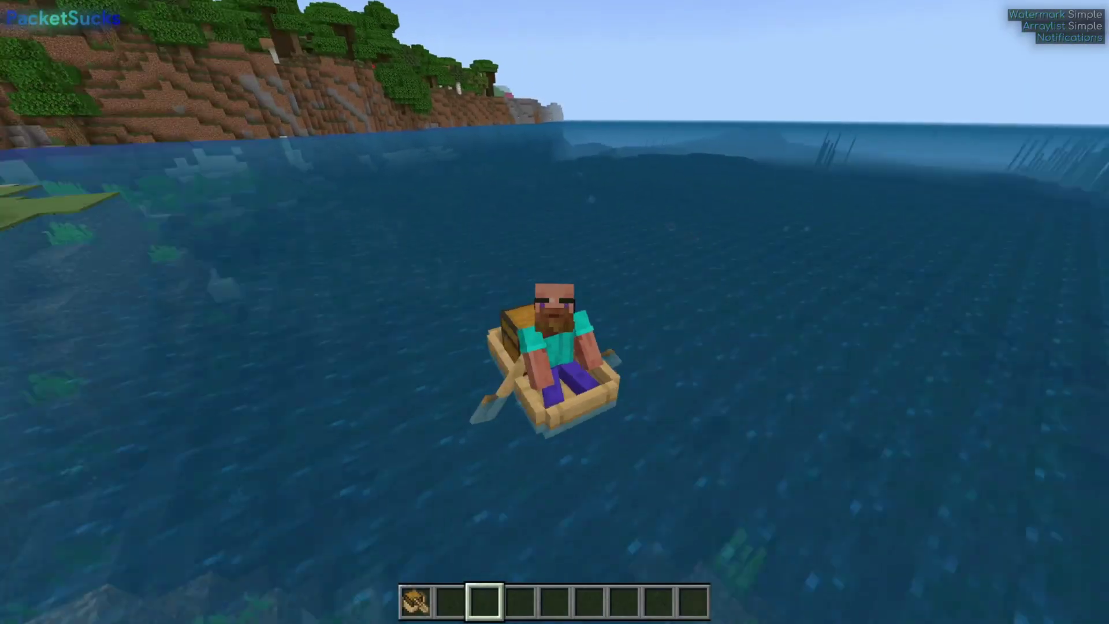
# - Row the boat across the open water away from the grassy island, turning along the way
pyautogui.press('d')
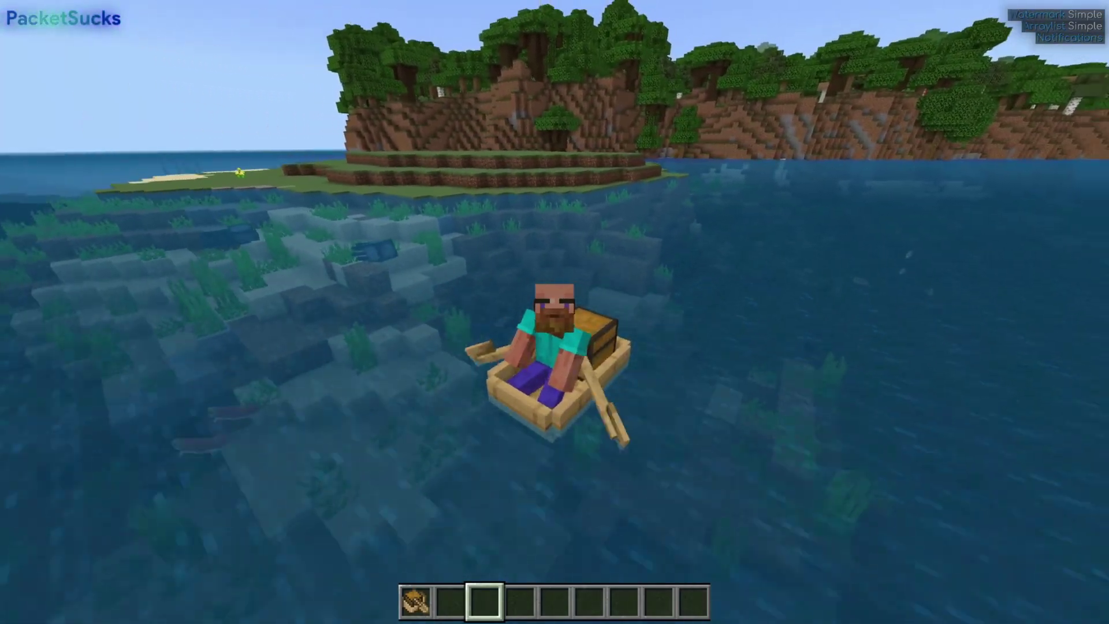
pyautogui.press('d')
pyautogui.press('w')
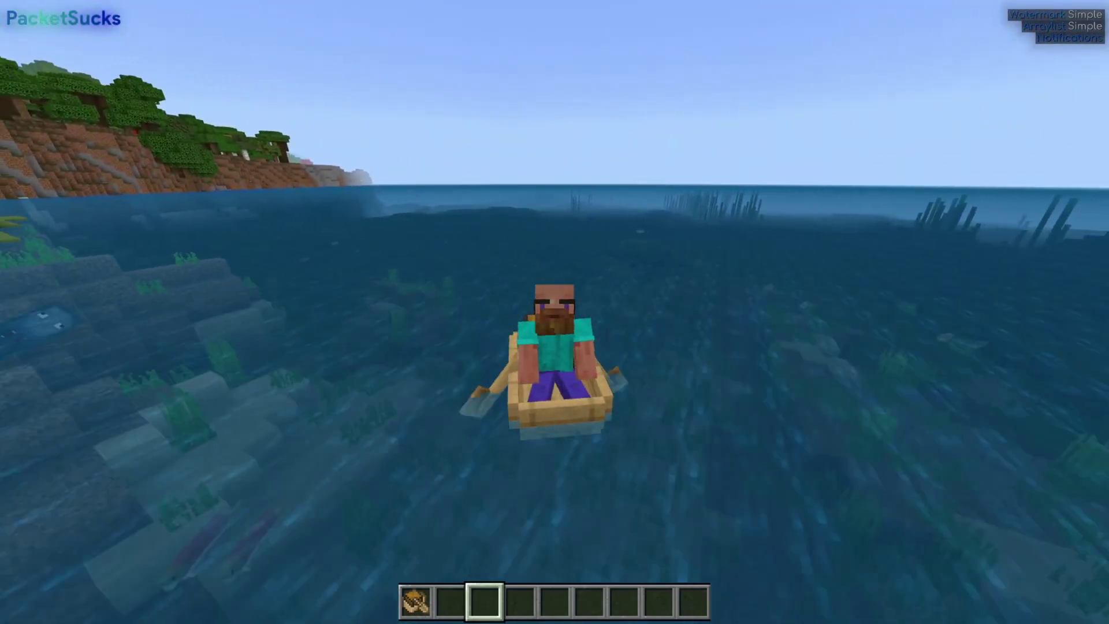
pyautogui.press('d')
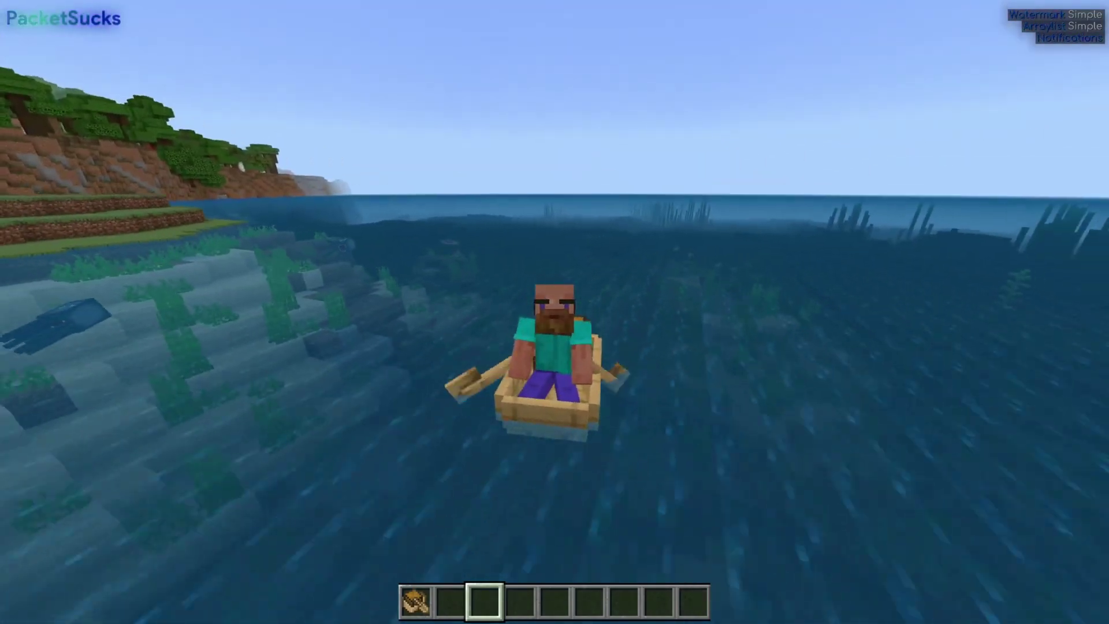
pyautogui.press('d')
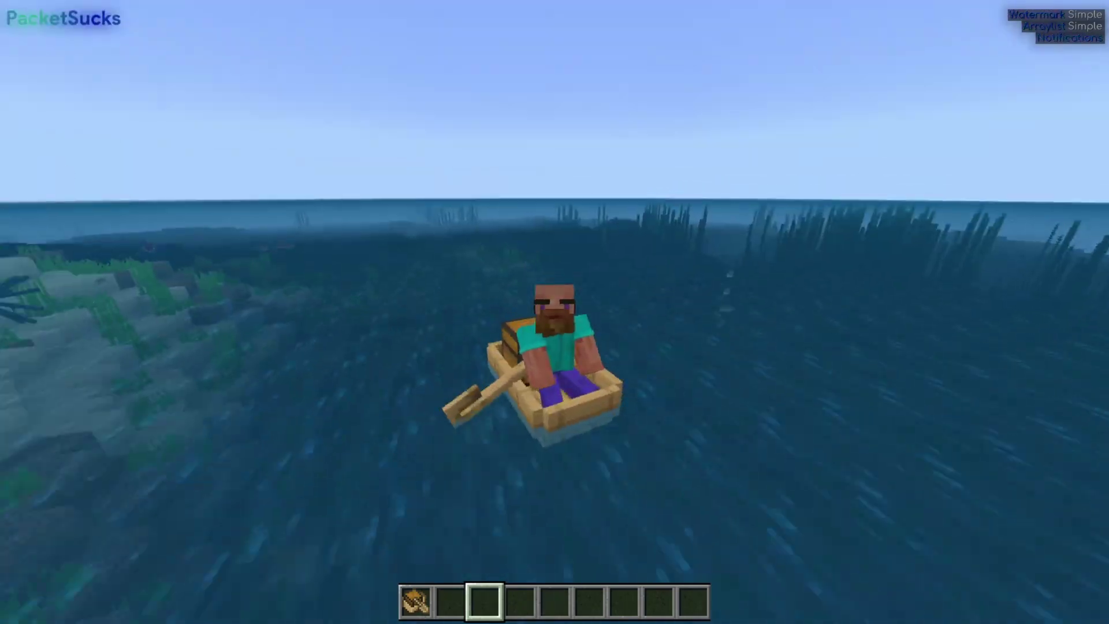
pyautogui.press('w')
pyautogui.press('w')
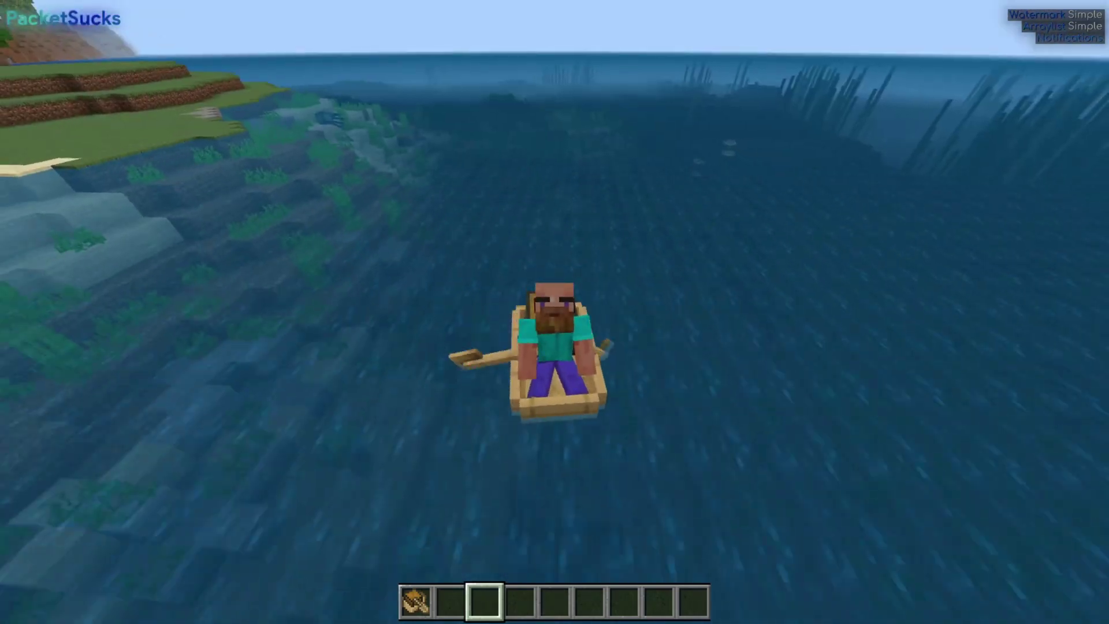
pyautogui.press('w')
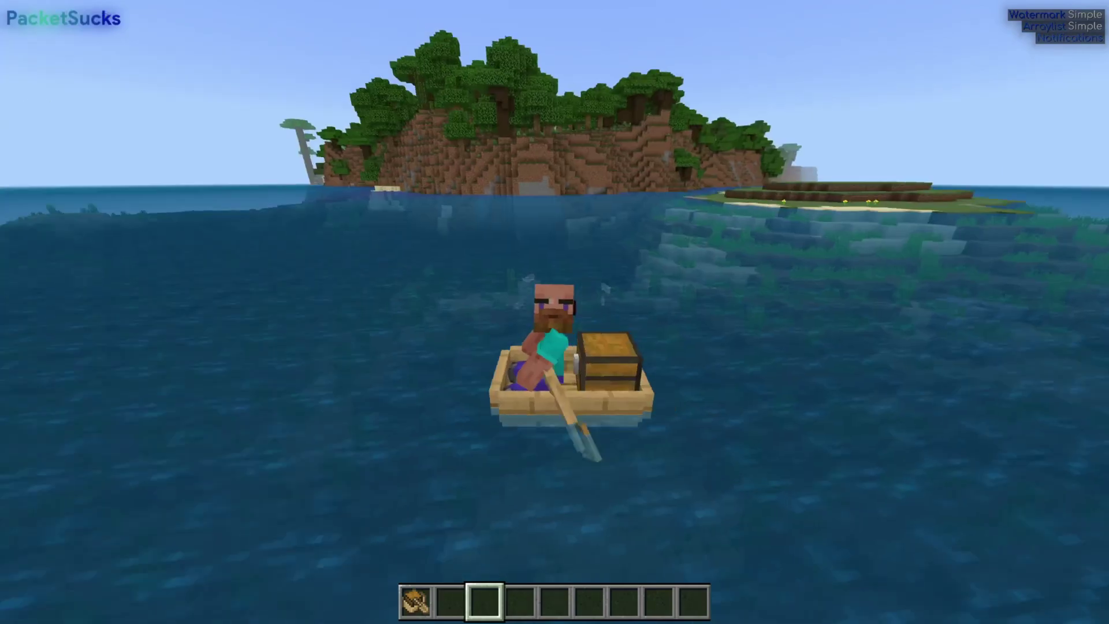
pyautogui.press('a')
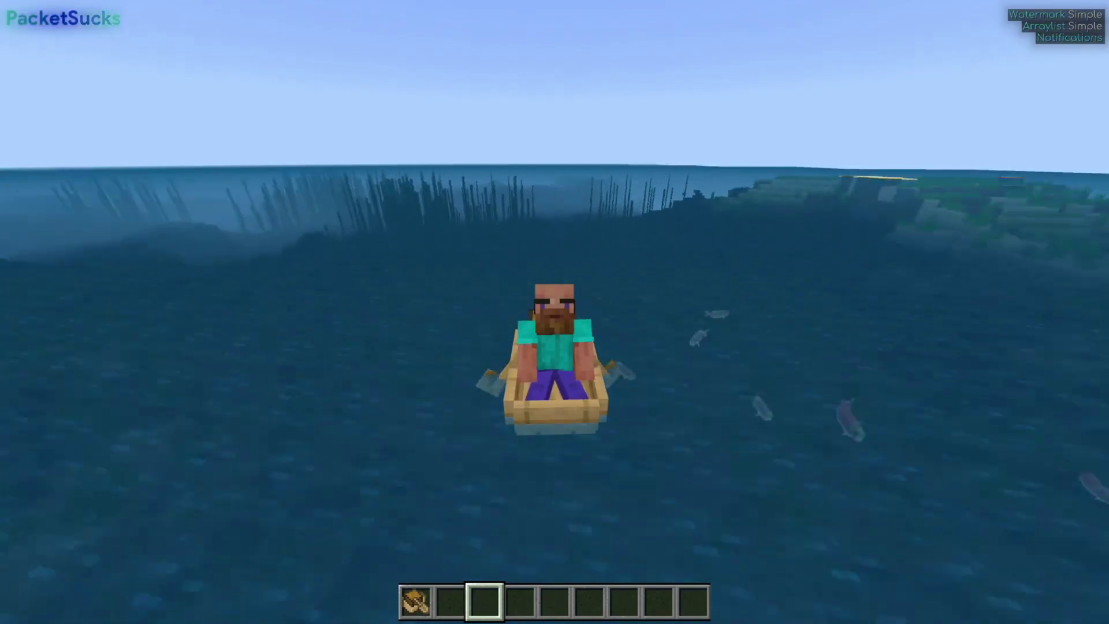
# - Row the boat across the open water past the wooded cliff, turning to both sides along the way
pyautogui.press('w')
pyautogui.press('d')
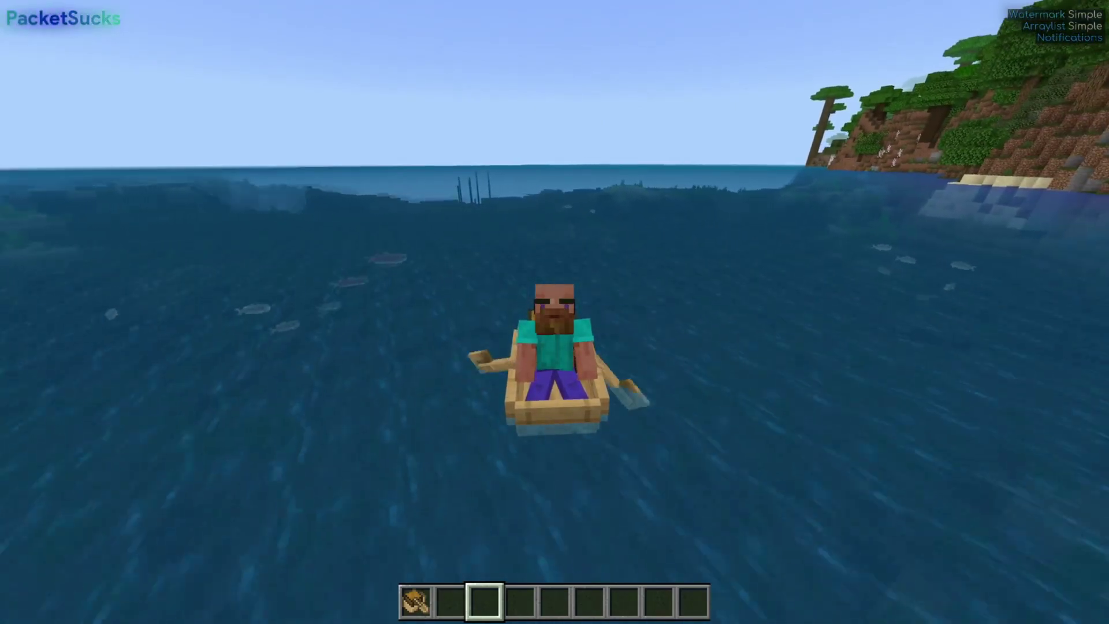
pyautogui.press('a')
pyautogui.press('w')
pyautogui.press('a')
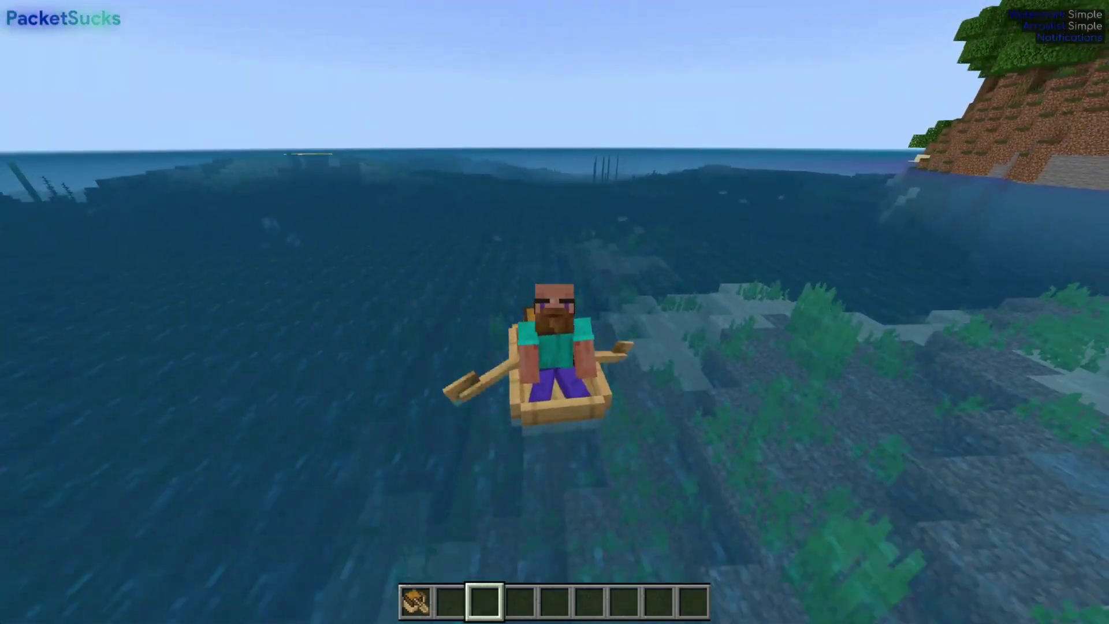
# - Row the boat along the grassy shoreline and on into deeper water, adjusting its heading to both sides
pyautogui.press('w')
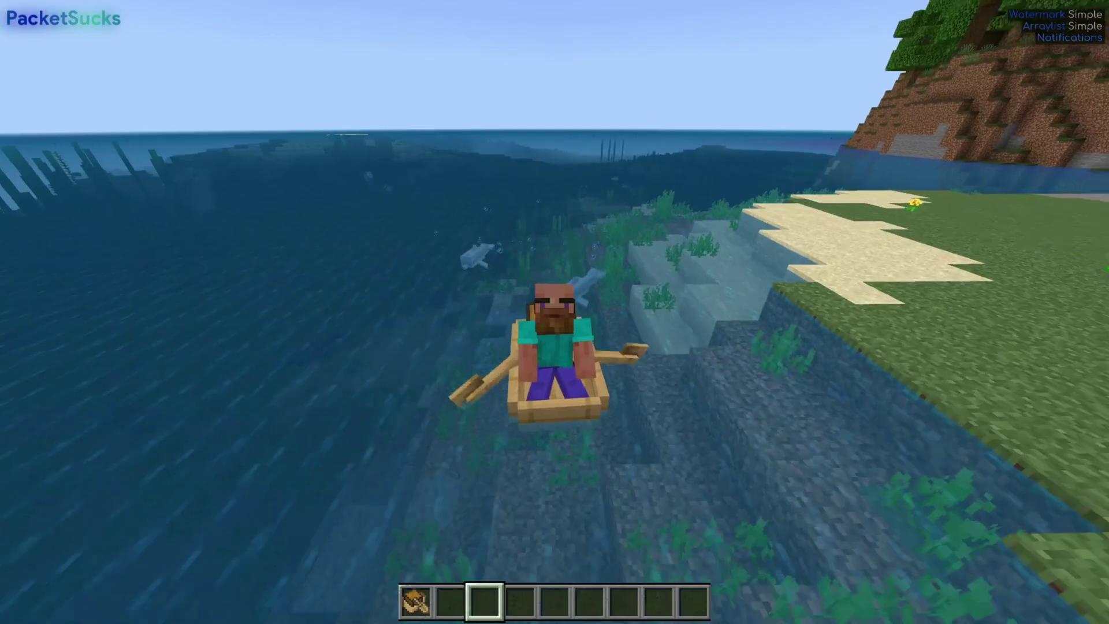
pyautogui.press('w')
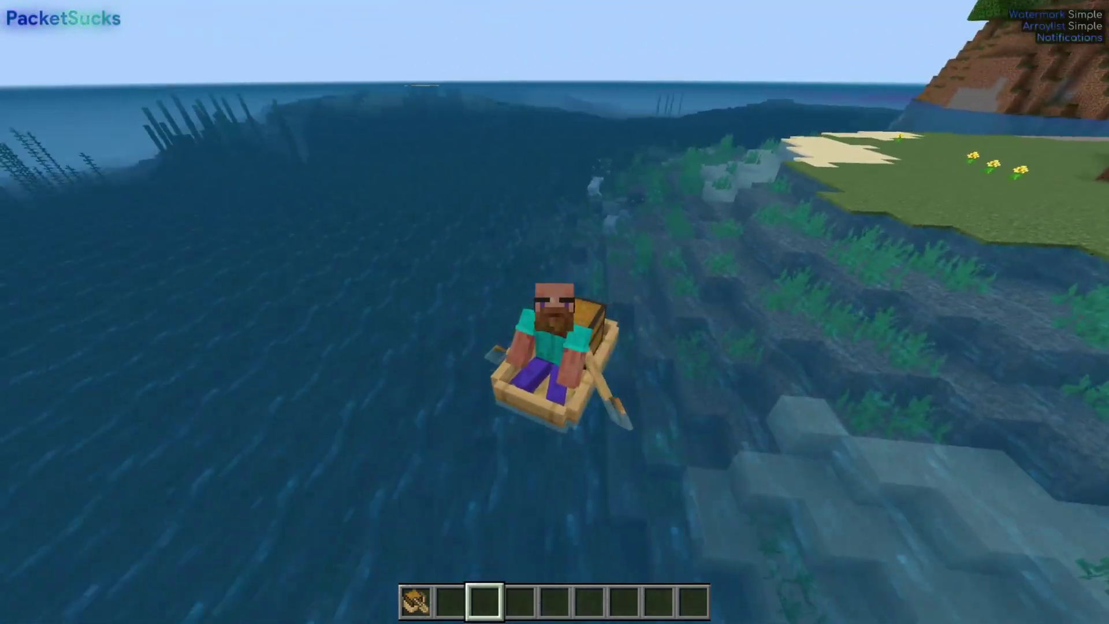
pyautogui.press('w')
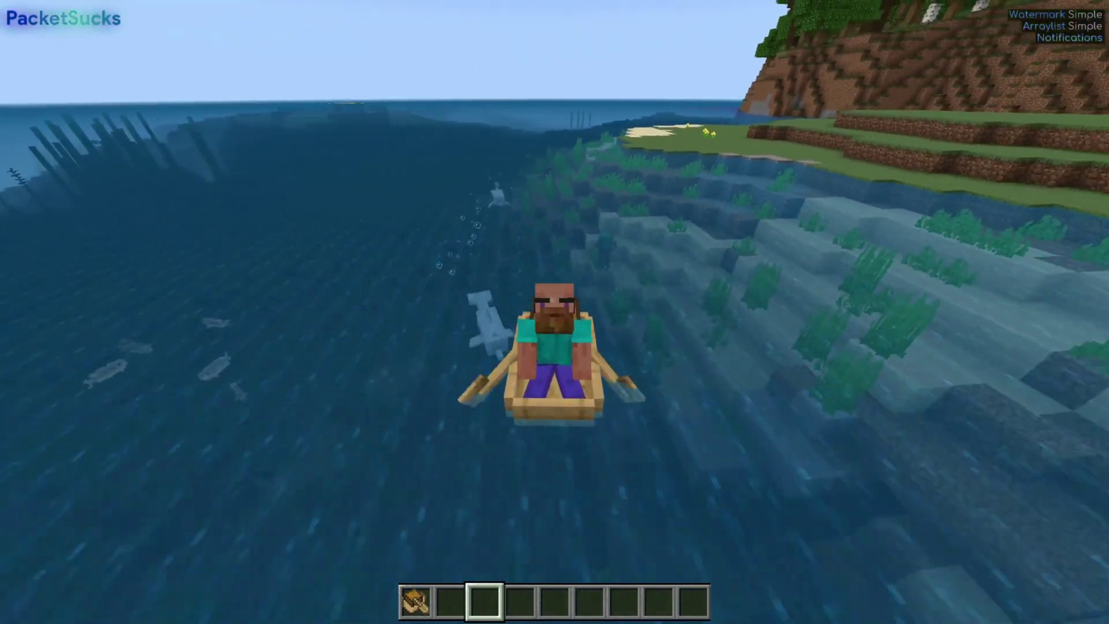
pyautogui.press('w')
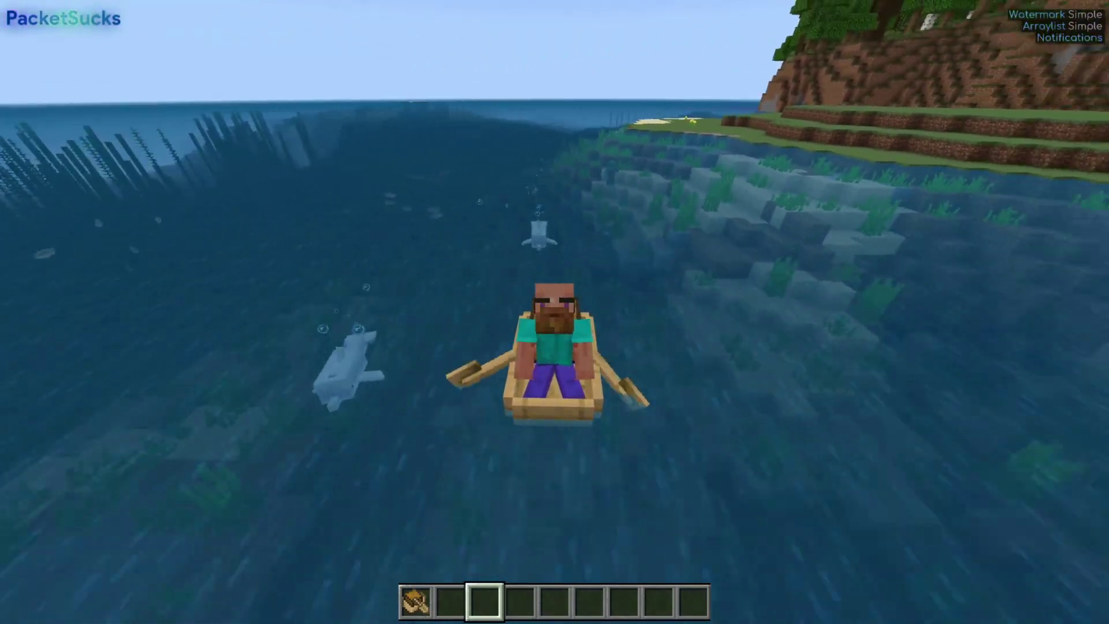
pyautogui.press('d')
pyautogui.press('w')
pyautogui.press('a')
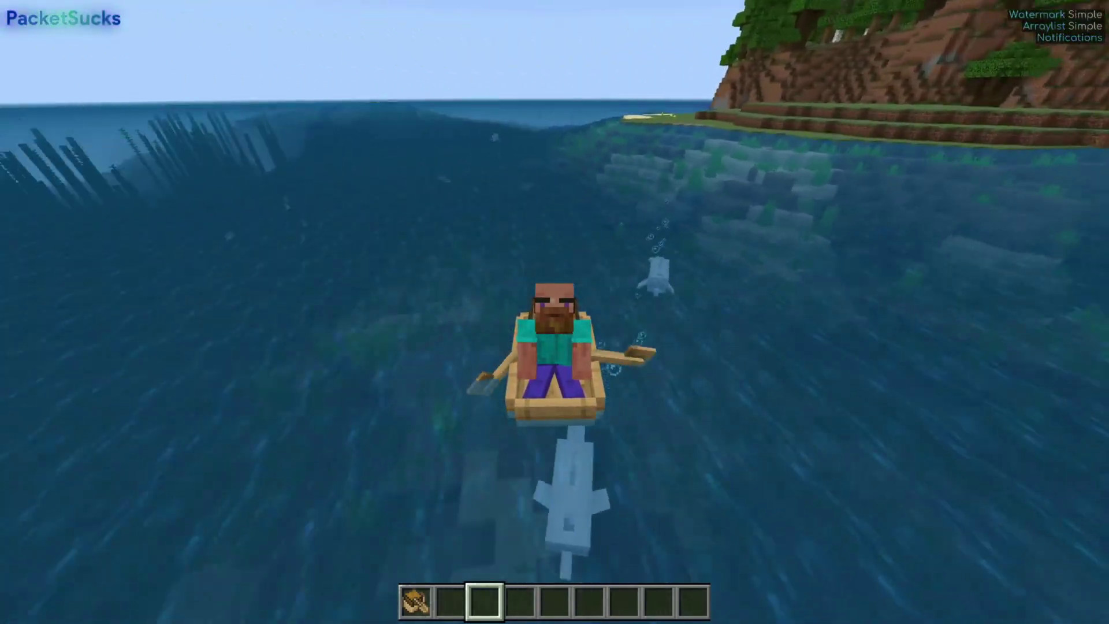
# - Look over the client's module menu, return to the game and stay afloat in the water outside the chest boat
pyautogui.press('Shift_R')
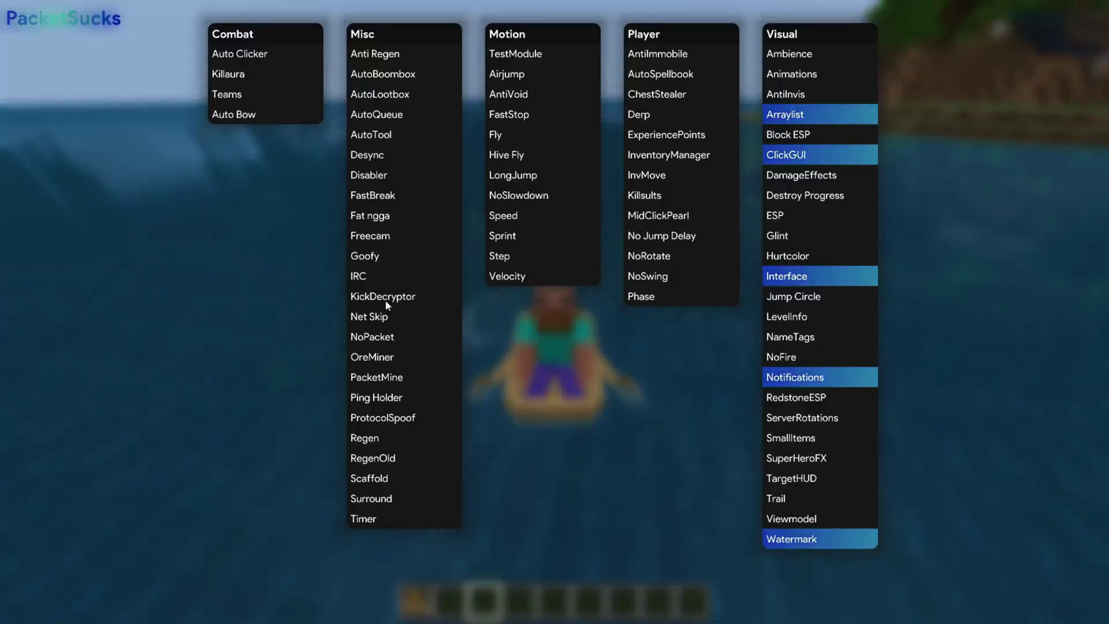
pyautogui.press('Escape')
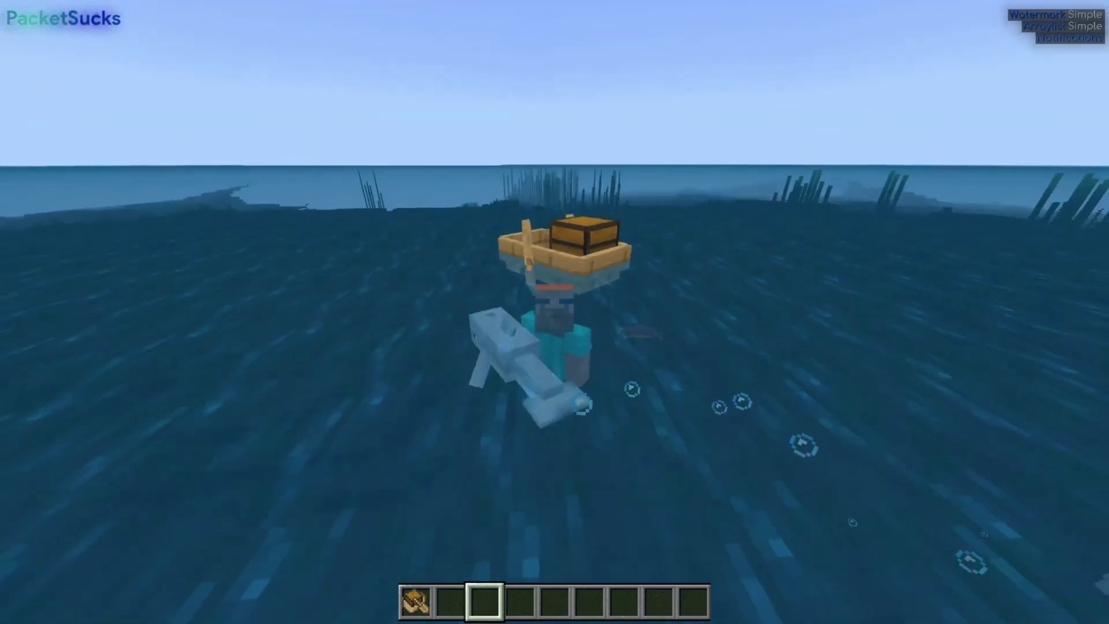
pyautogui.press('space')
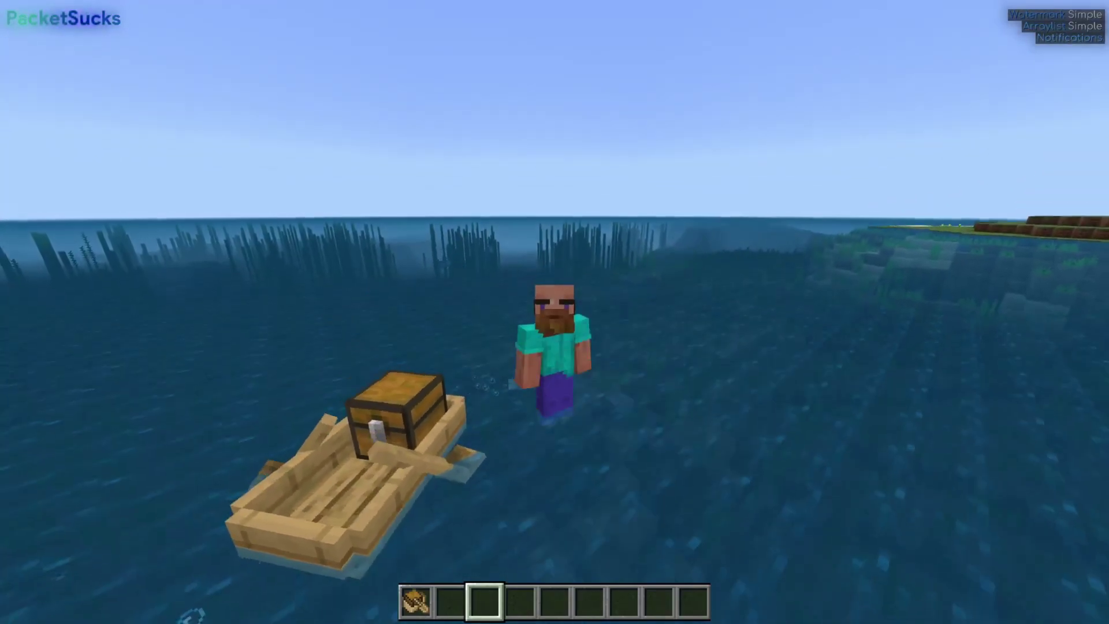
pyautogui.press('space')
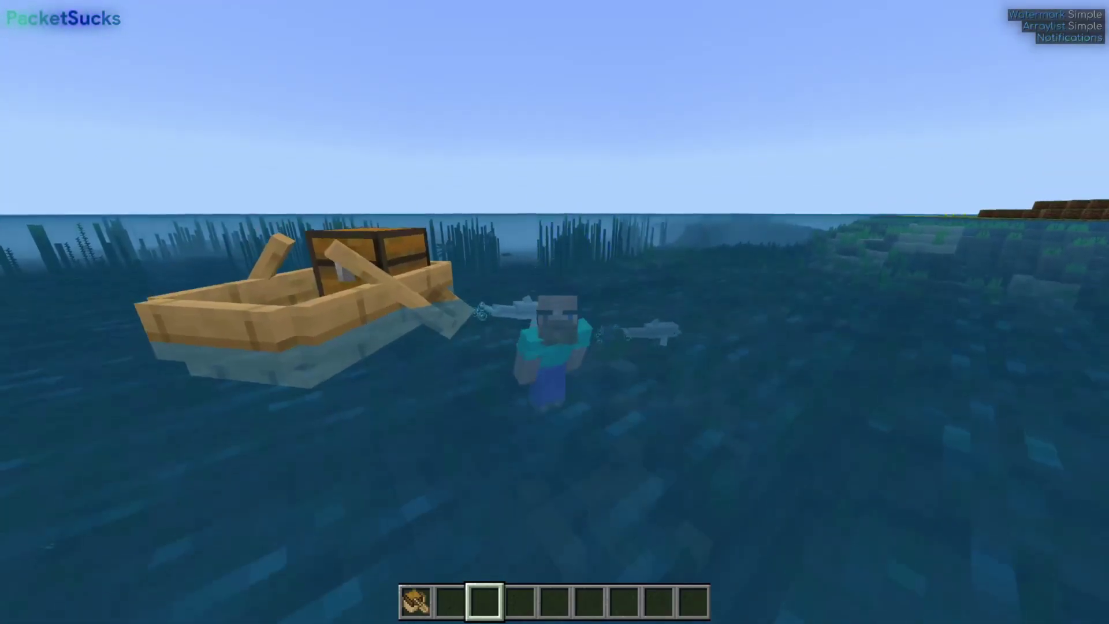